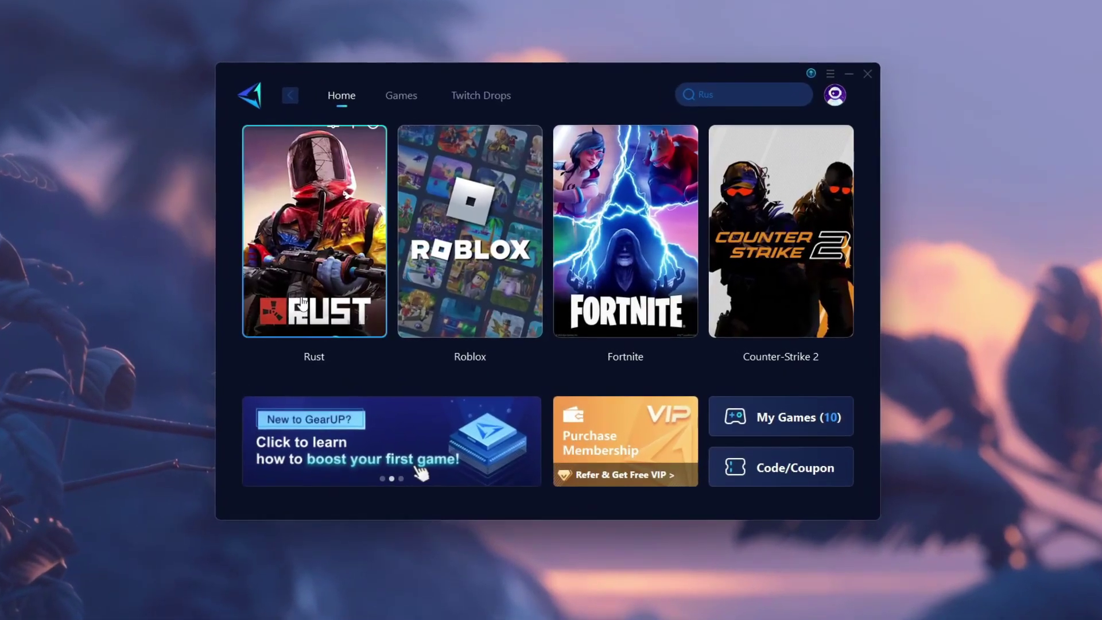
# Step: Start boosting Rust in GearUP Booster and scroll through the game server region list
pyautogui.click(283, 327)
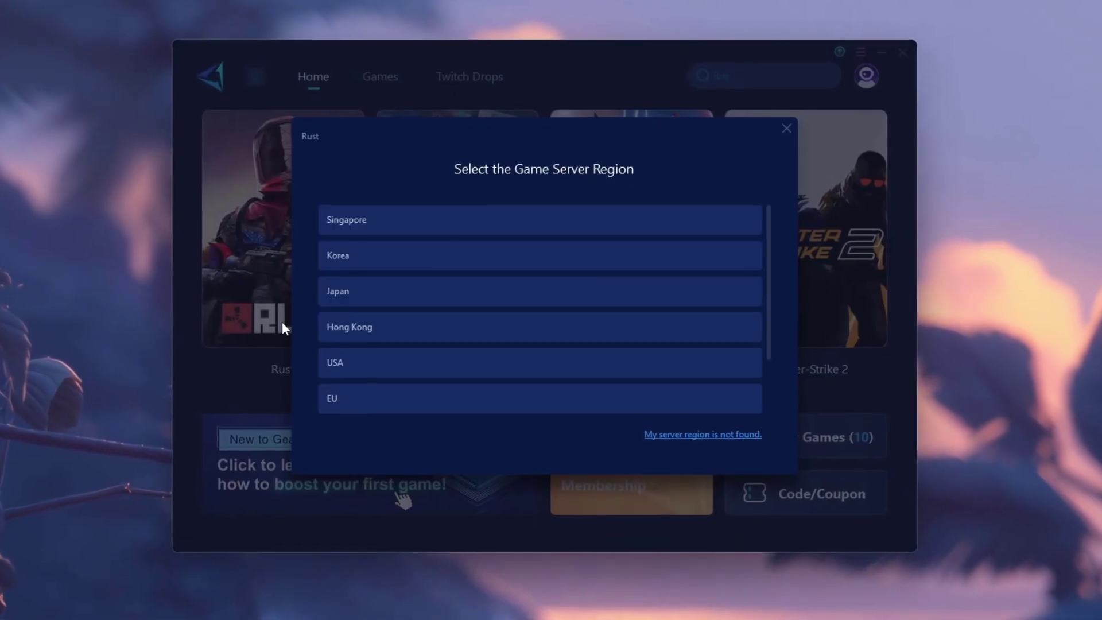
pyautogui.scroll(-2, 356, 267)
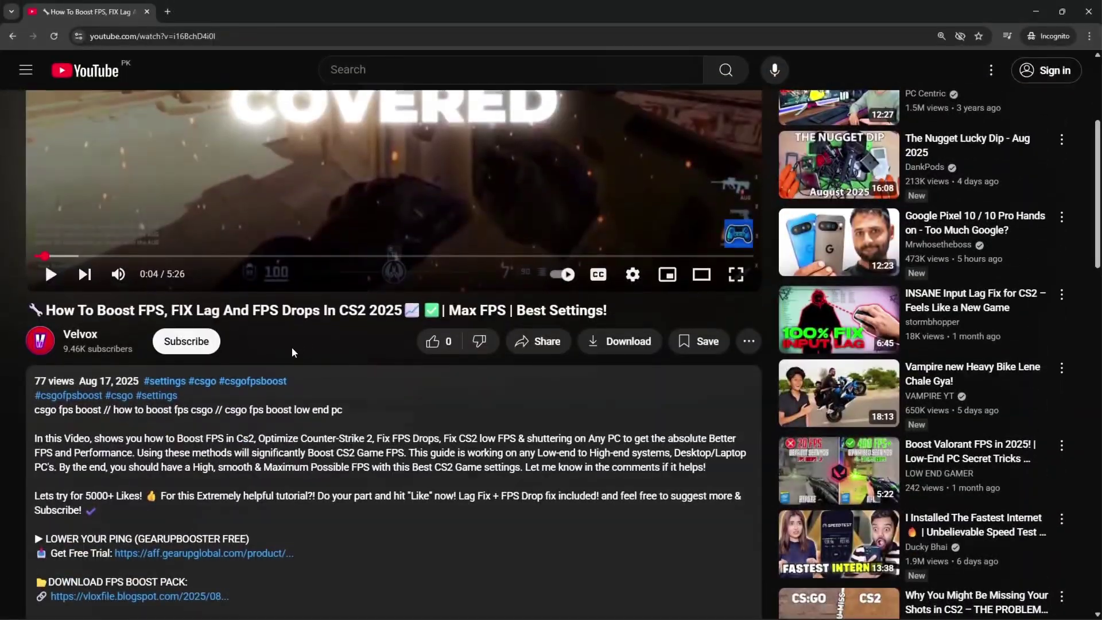
pyautogui.scroll(-3, 291, 347)
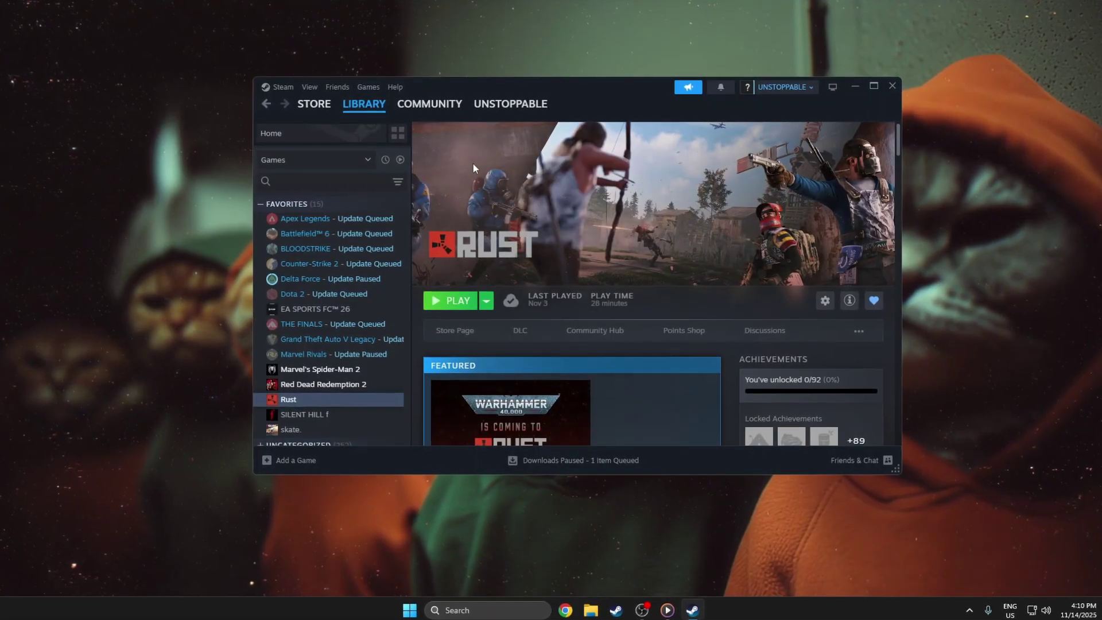
# Step: Go to the Steam library and open the Rust game page
pyautogui.moveTo(363, 115)
pyautogui.click(364, 140)
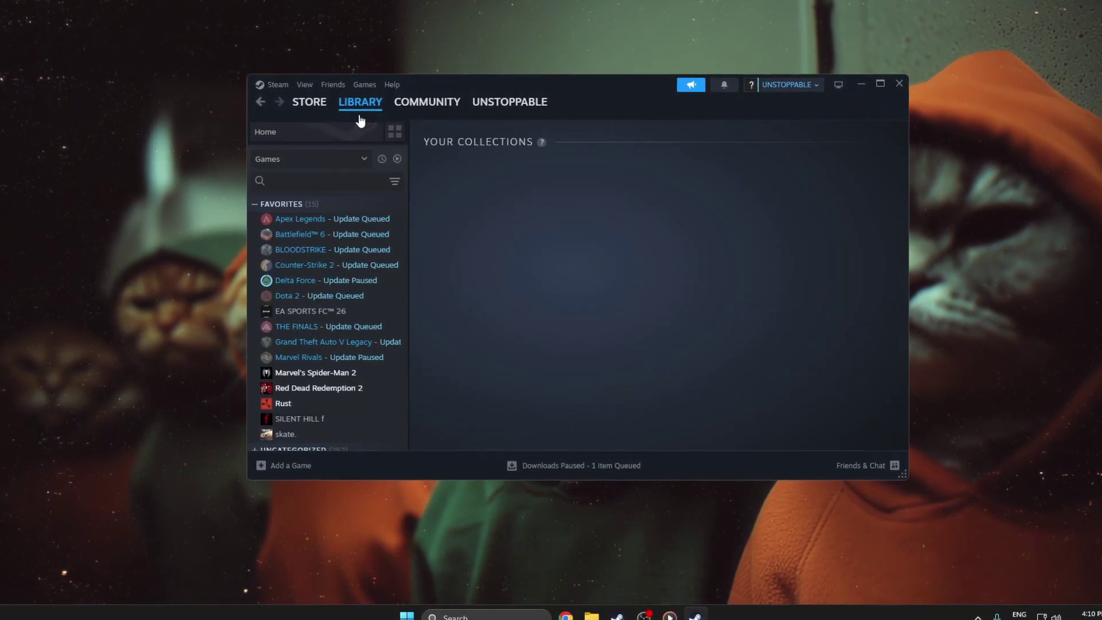
pyautogui.click(361, 118)
pyautogui.click(297, 409)
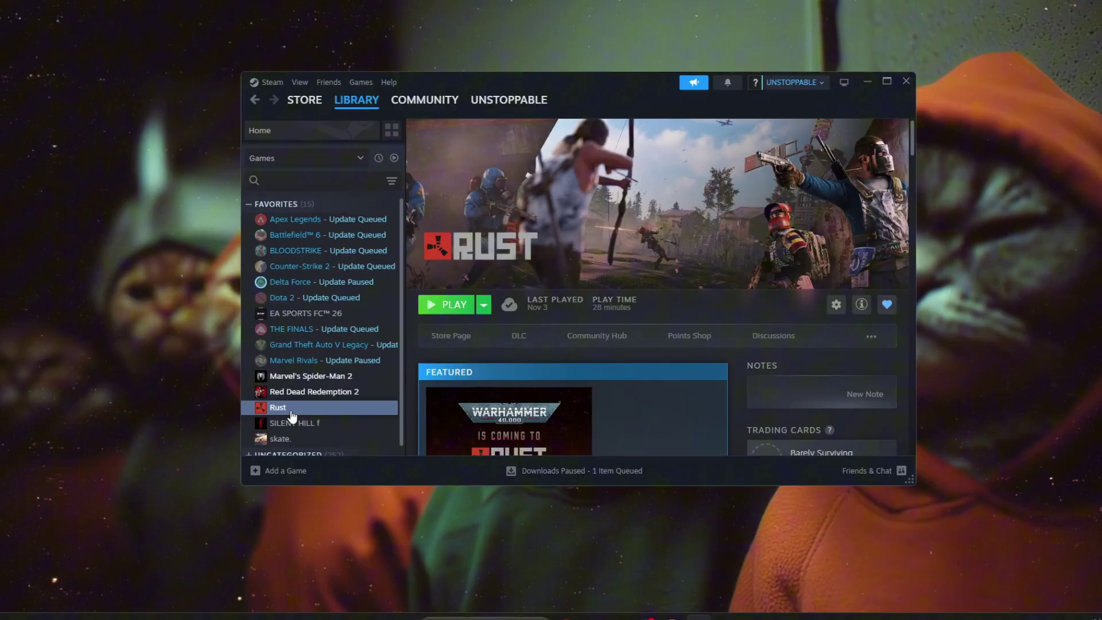
# Step: Browse Rust's installed files from its Properties to open D:\steam\steamapps\common\Rust
pyautogui.rightClick(292, 415)
pyautogui.click(321, 398)
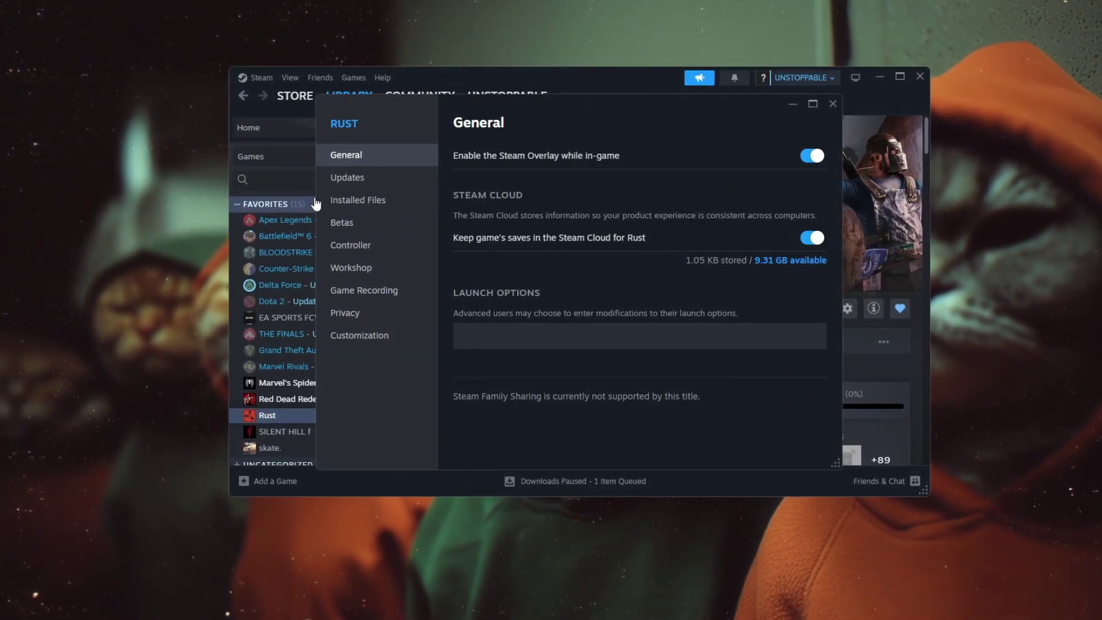
pyautogui.click(358, 201)
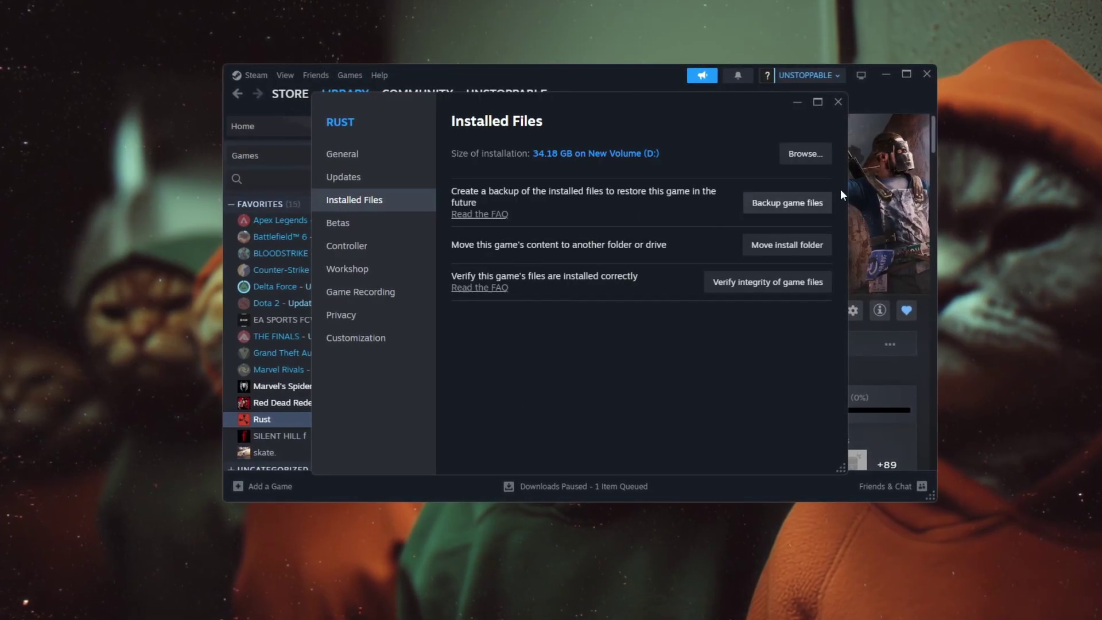
pyautogui.click(805, 154)
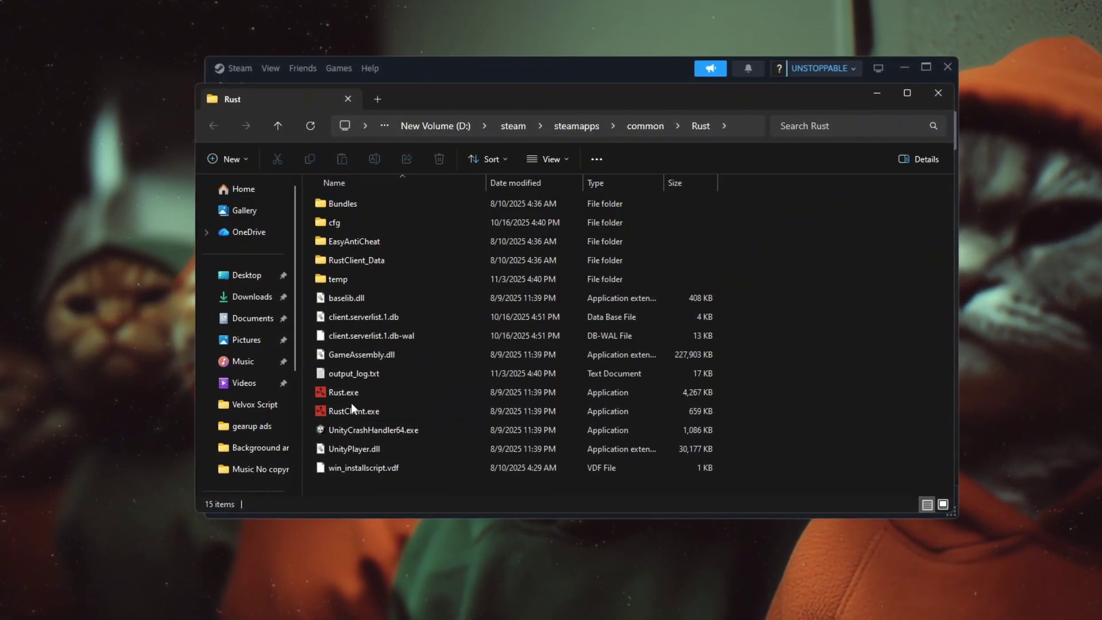
# Step: Disable full-screen optimisations for RustClient.exe, apply the change, and close the Rust folder
pyautogui.click(353, 407)
pyautogui.rightClick(354, 413)
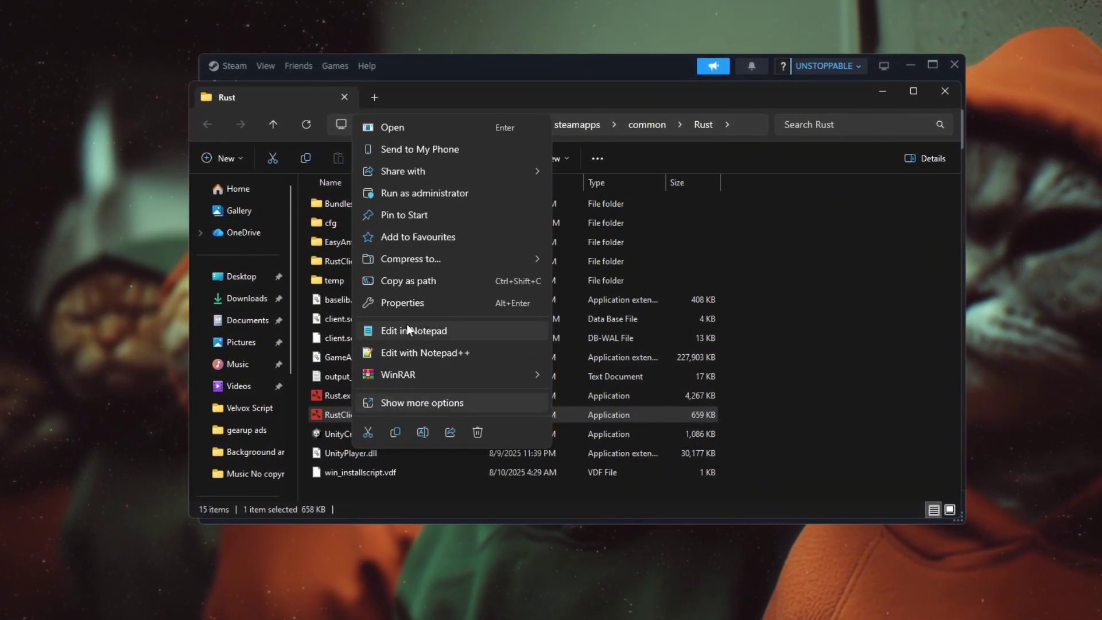
pyautogui.click(397, 304)
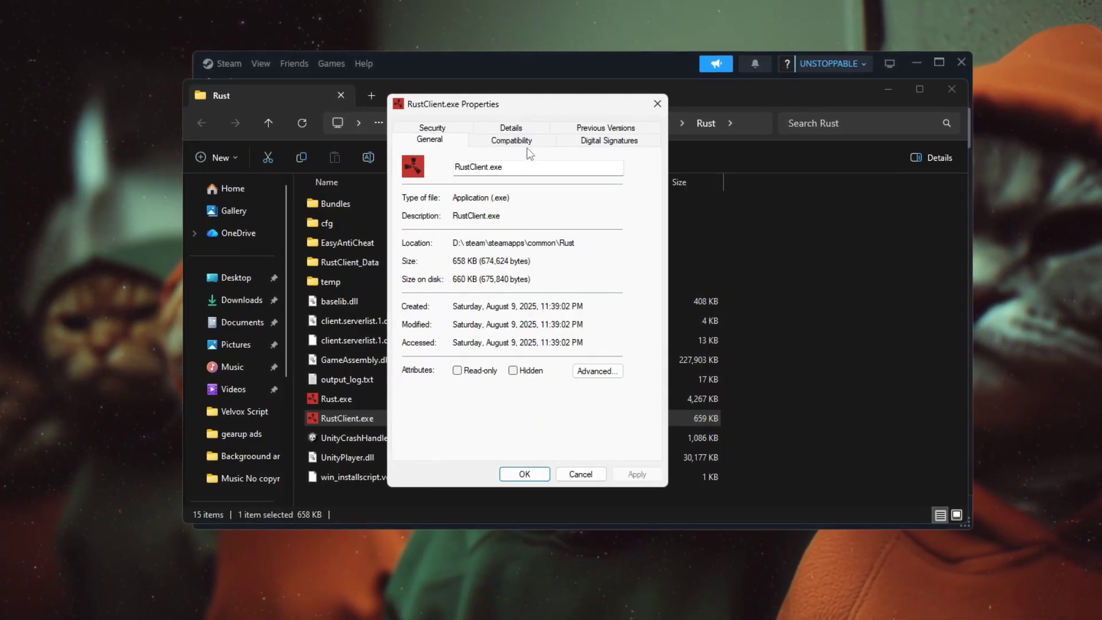
pyautogui.click(525, 142)
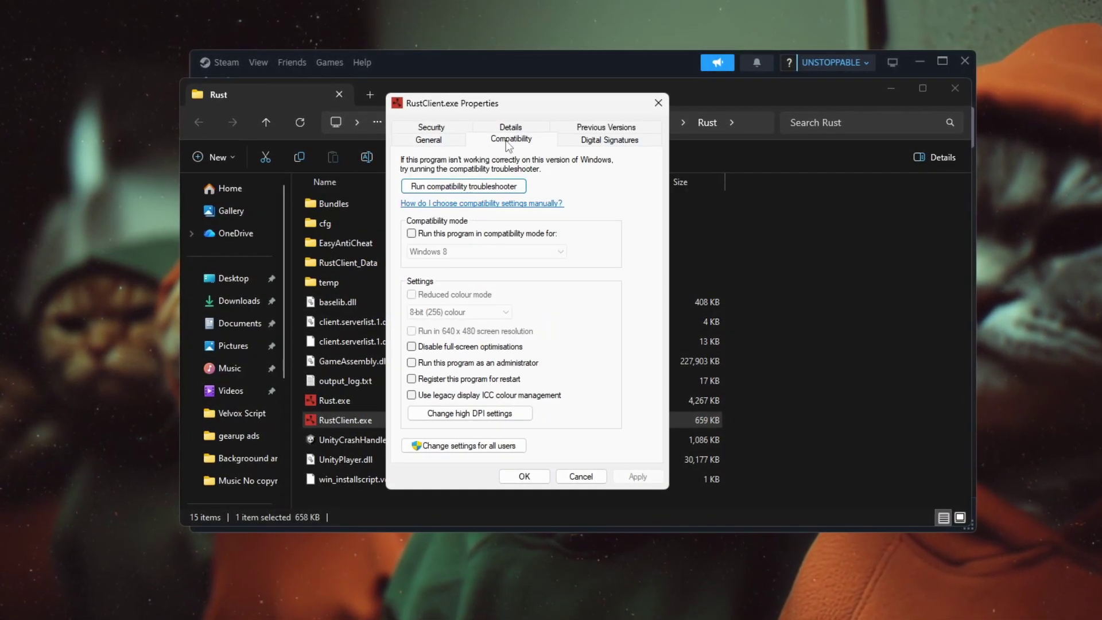
pyautogui.click(445, 348)
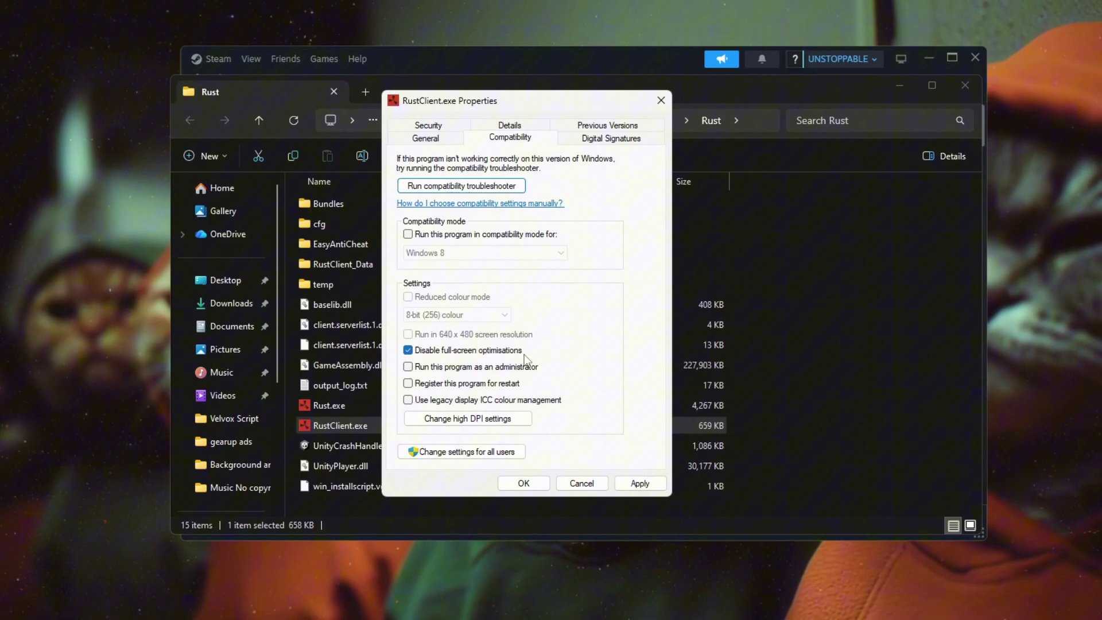
pyautogui.click(640, 488)
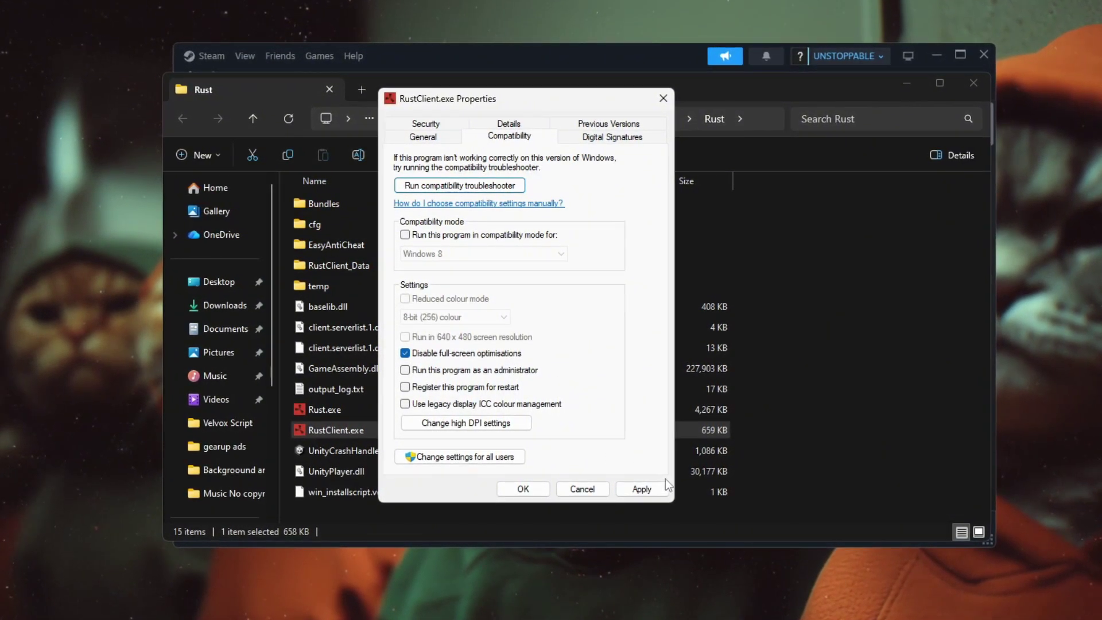
pyautogui.click(523, 493)
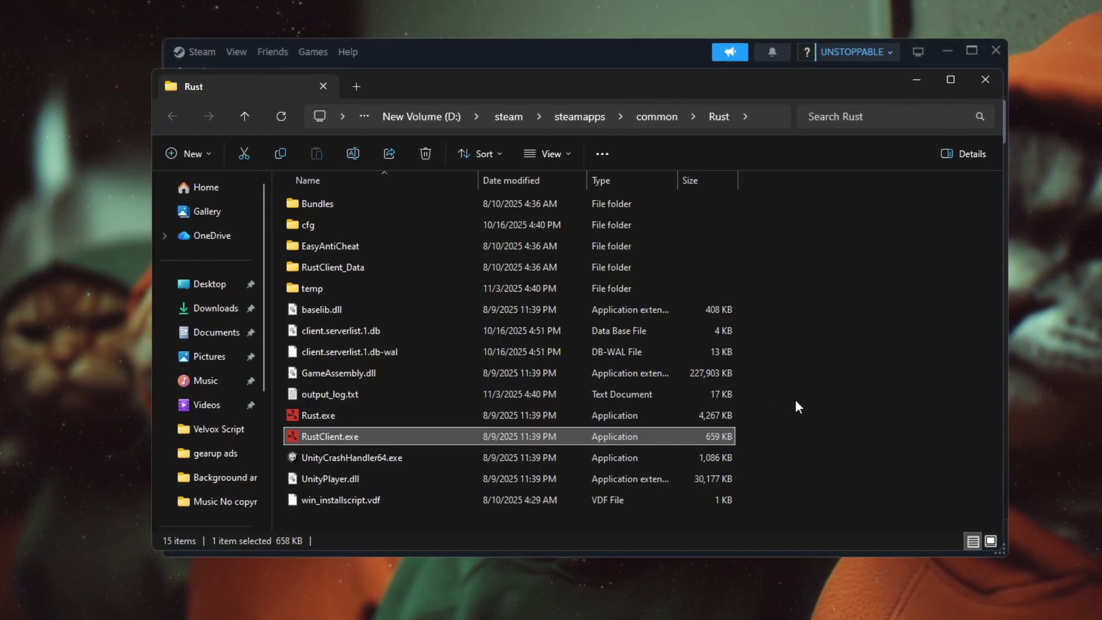
pyautogui.click(986, 79)
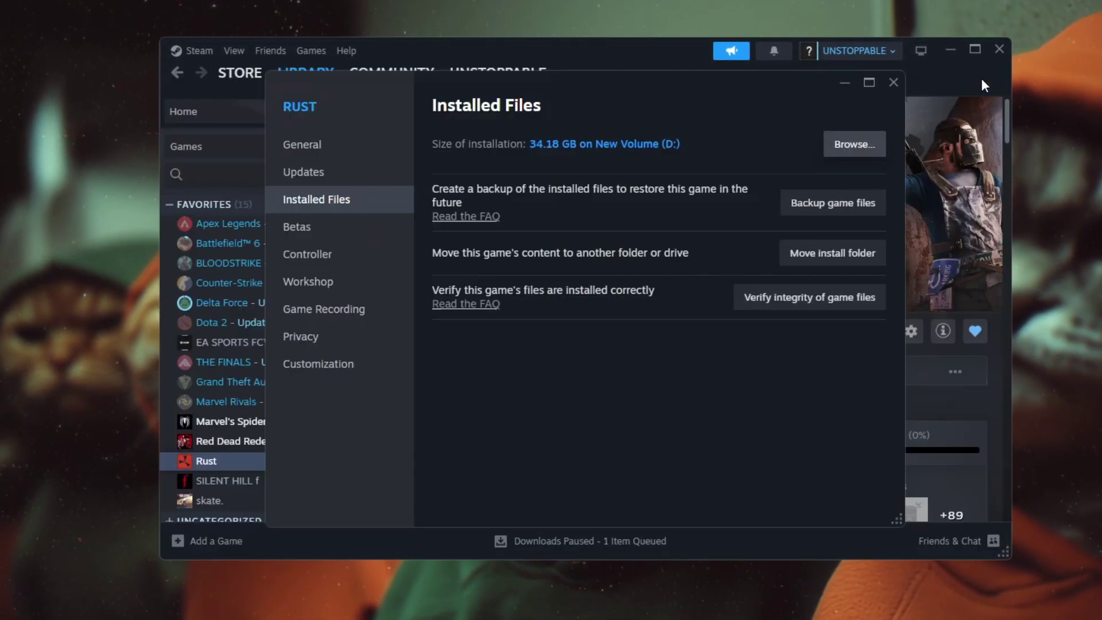
# Step: Close the Rust Properties window in Steam
pyautogui.click(897, 82)
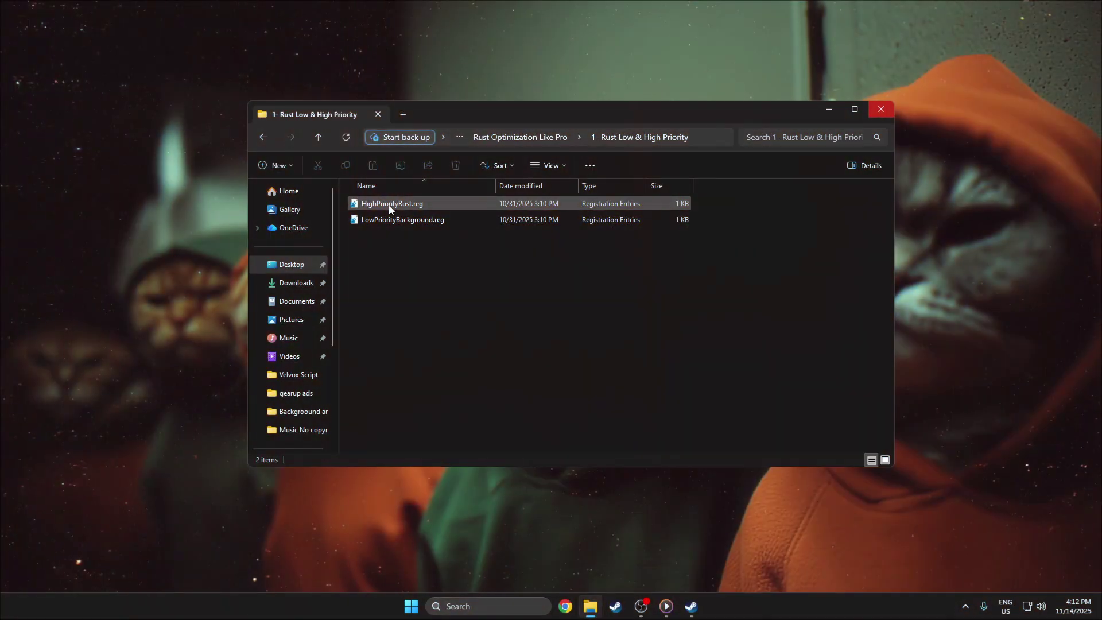
# Step: Merge HighPriorityRust.reg into the registry, approving the admin and Registry Editor prompts
pyautogui.click(386, 204)
pyautogui.rightClick(377, 201)
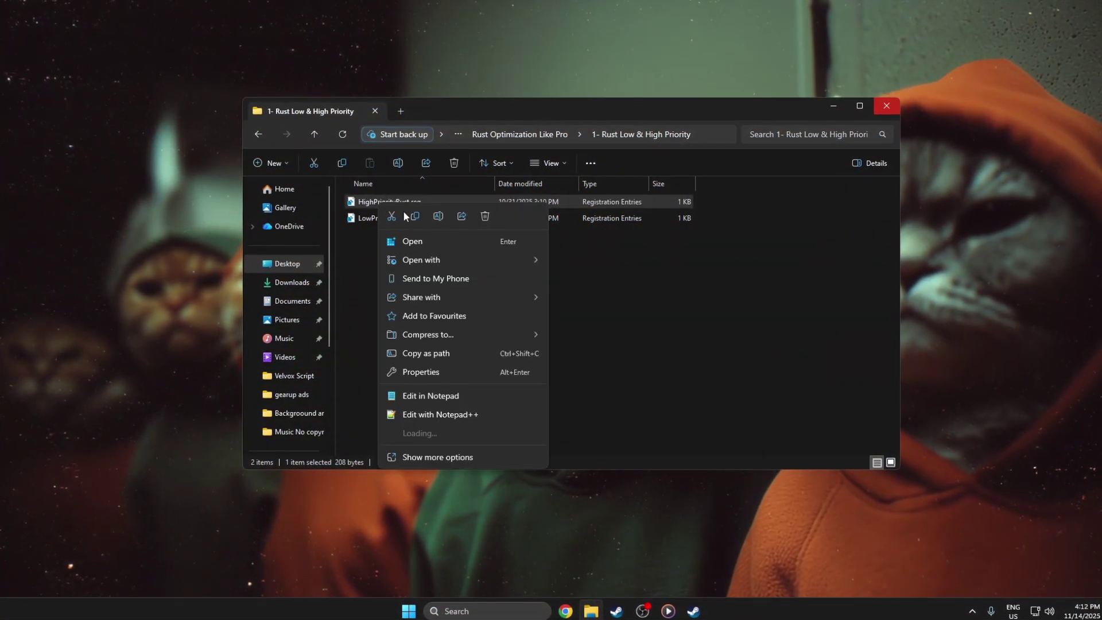
pyautogui.click(397, 237)
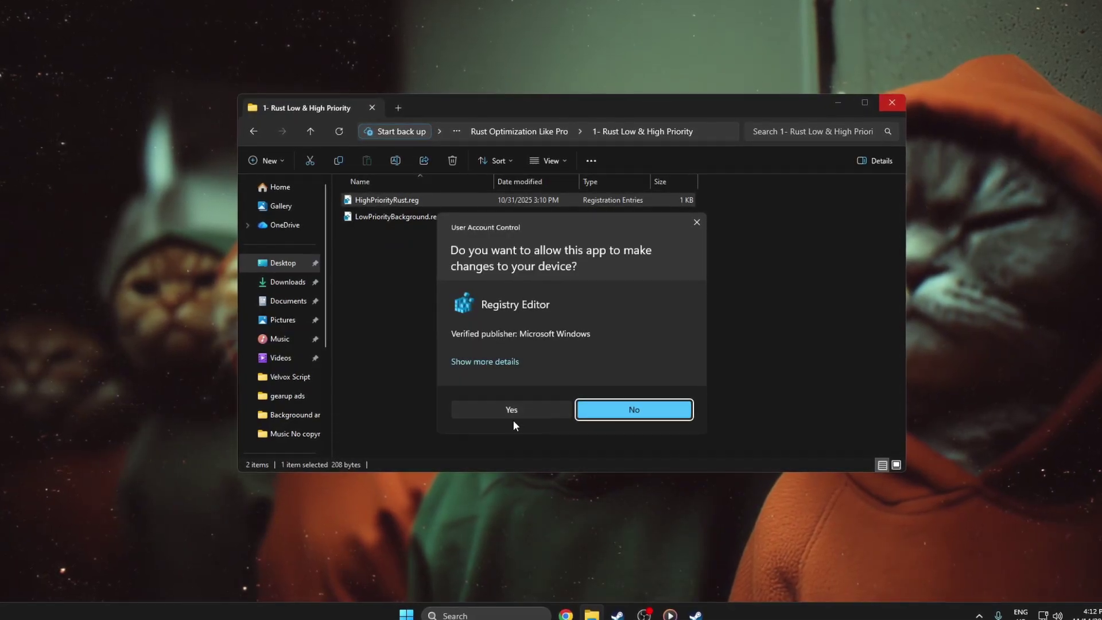
pyautogui.click(512, 411)
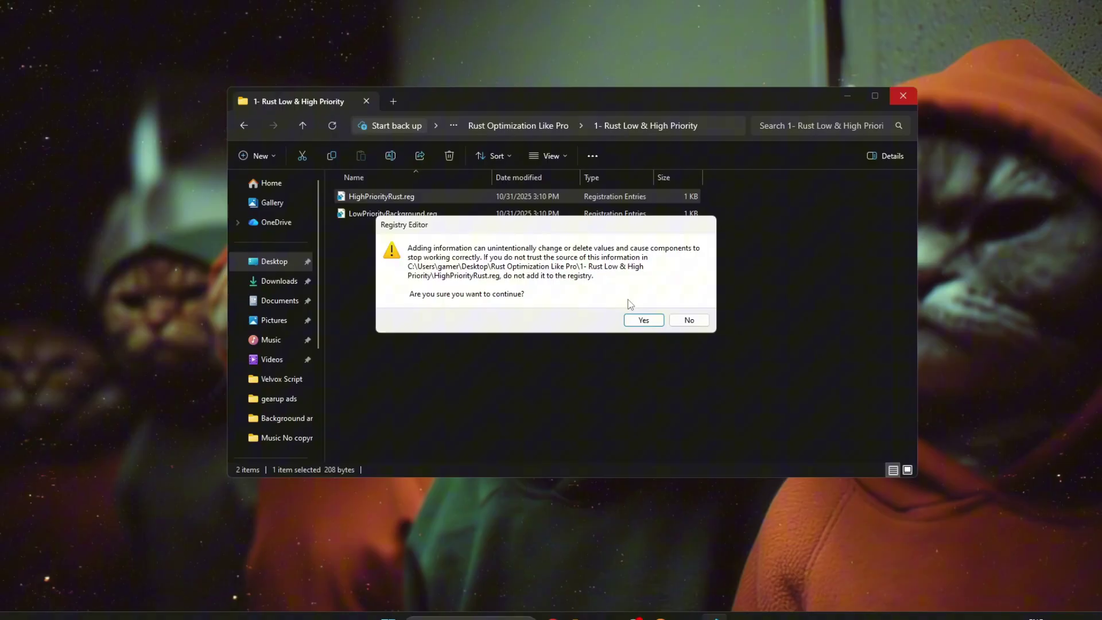
pyautogui.click(662, 320)
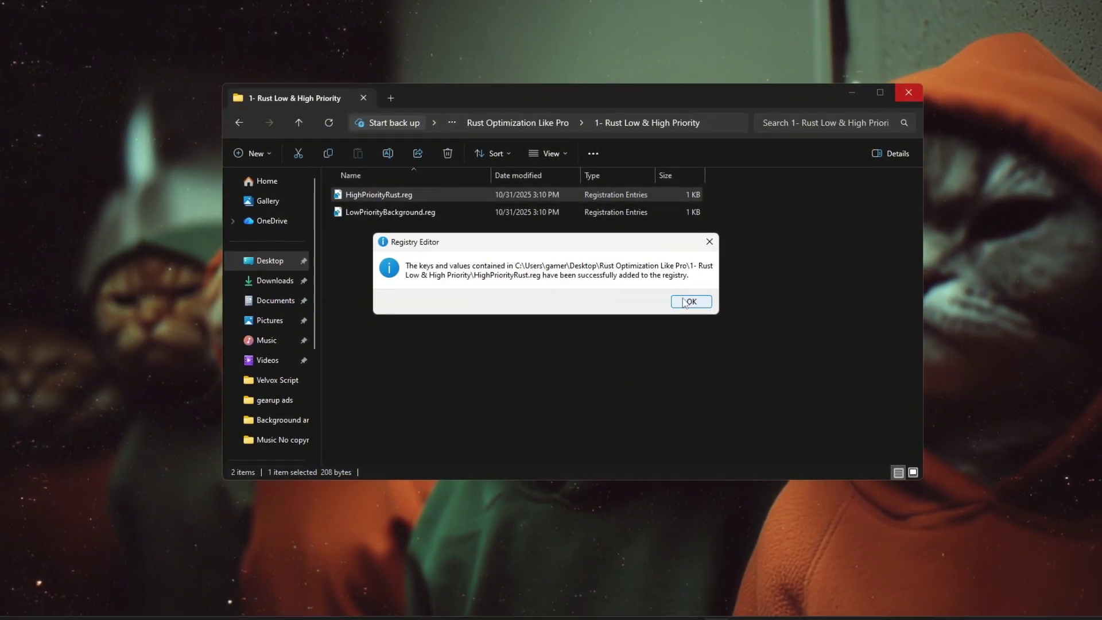
pyautogui.click(694, 304)
pyautogui.click(358, 217)
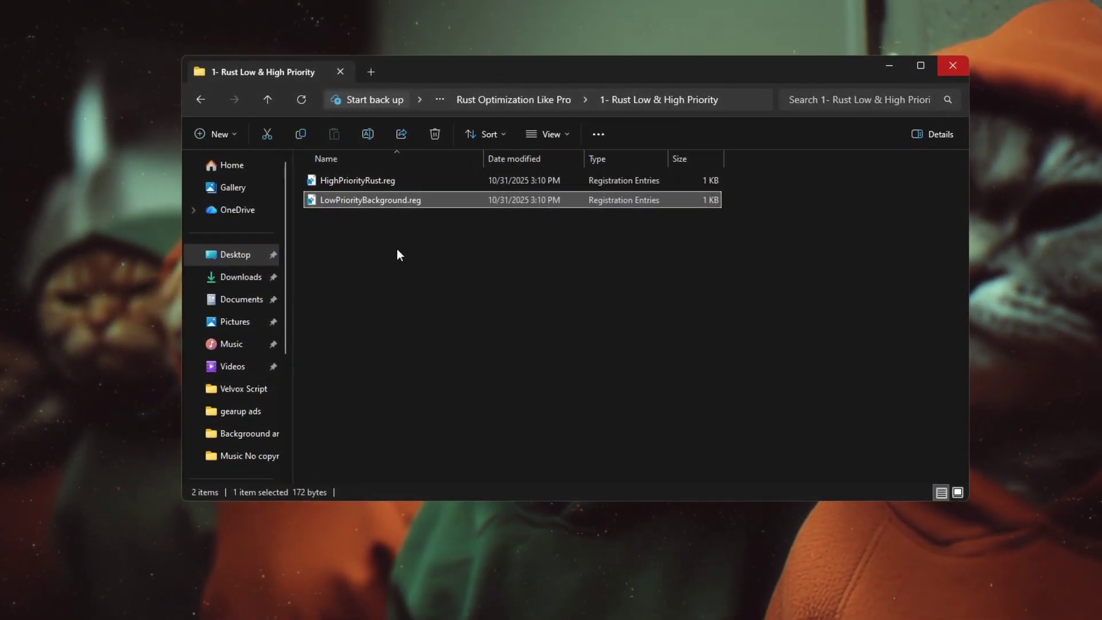
pyautogui.click(399, 255)
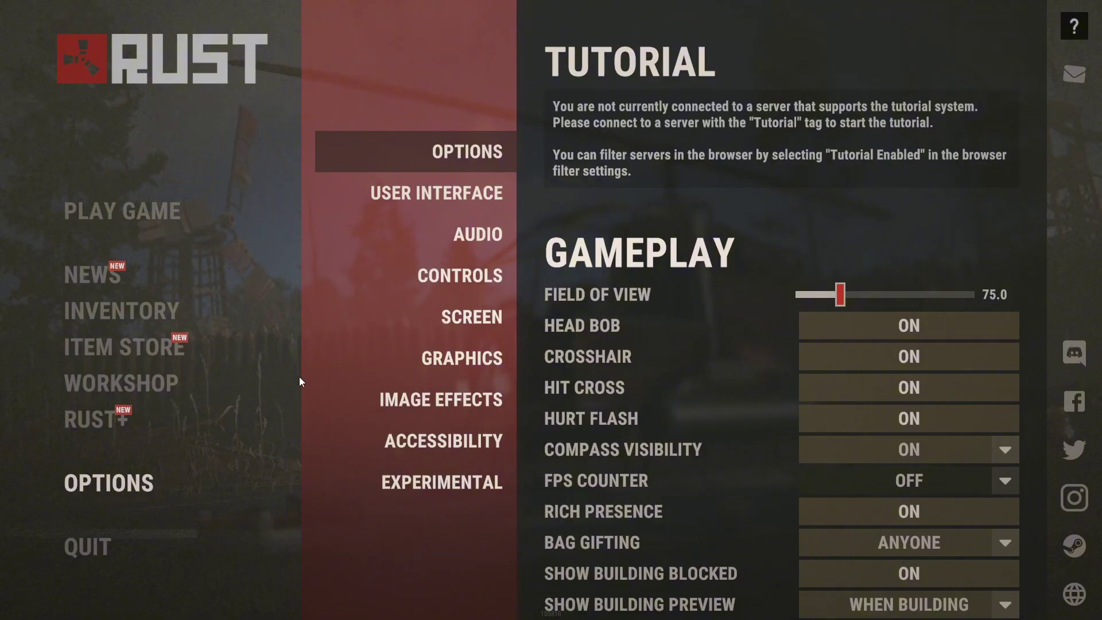
# Step: Open Rust's Graphics settings and keep the Graphics Quality preset at Medium
pyautogui.click(469, 367)
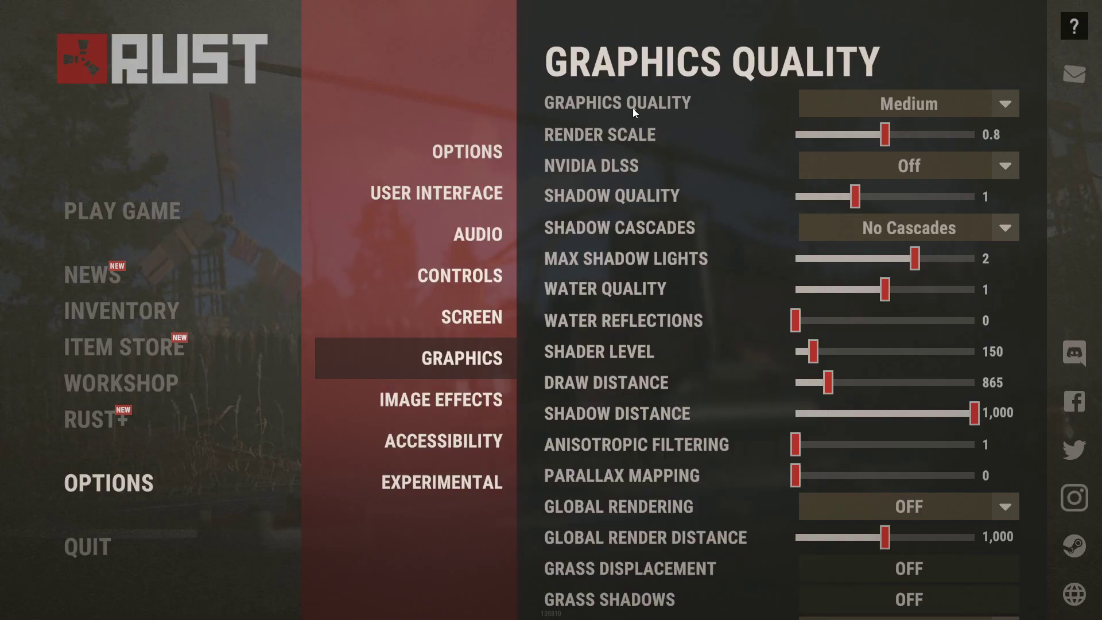
pyautogui.click(999, 105)
pyautogui.click(909, 217)
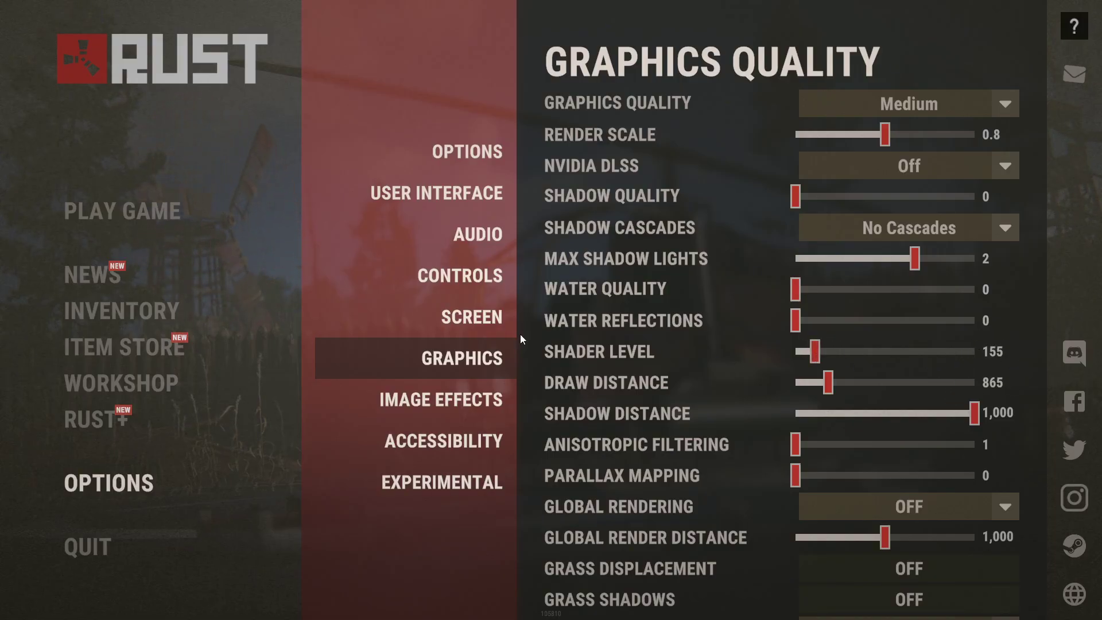
# Step: Turn VSync ON in Rust's Screen settings, then go to Image Effects
pyautogui.click(455, 322)
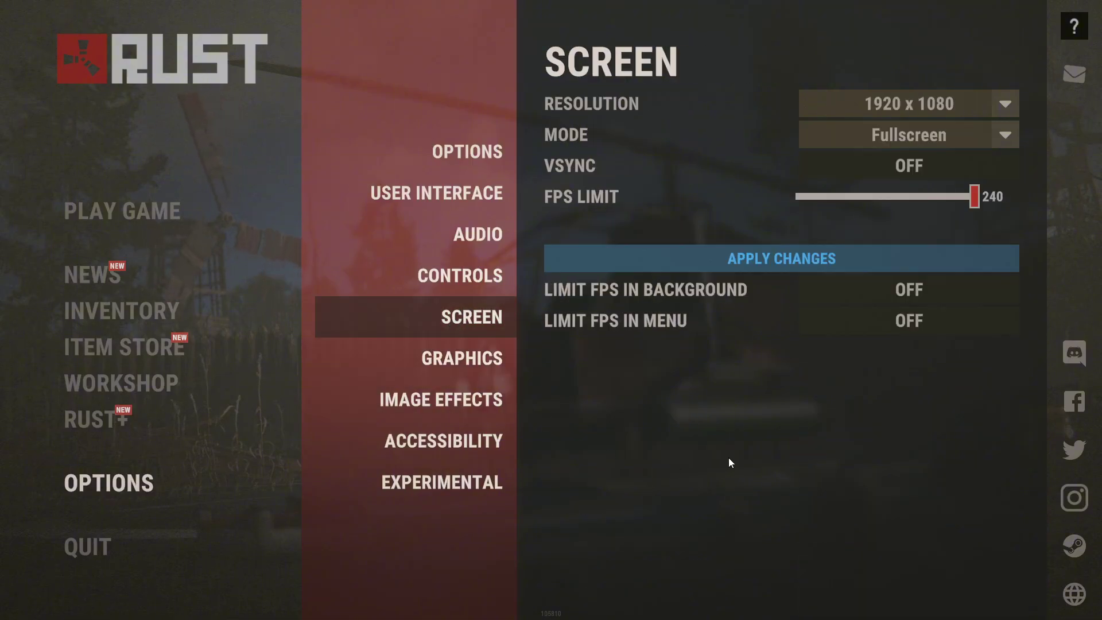
pyautogui.click(897, 171)
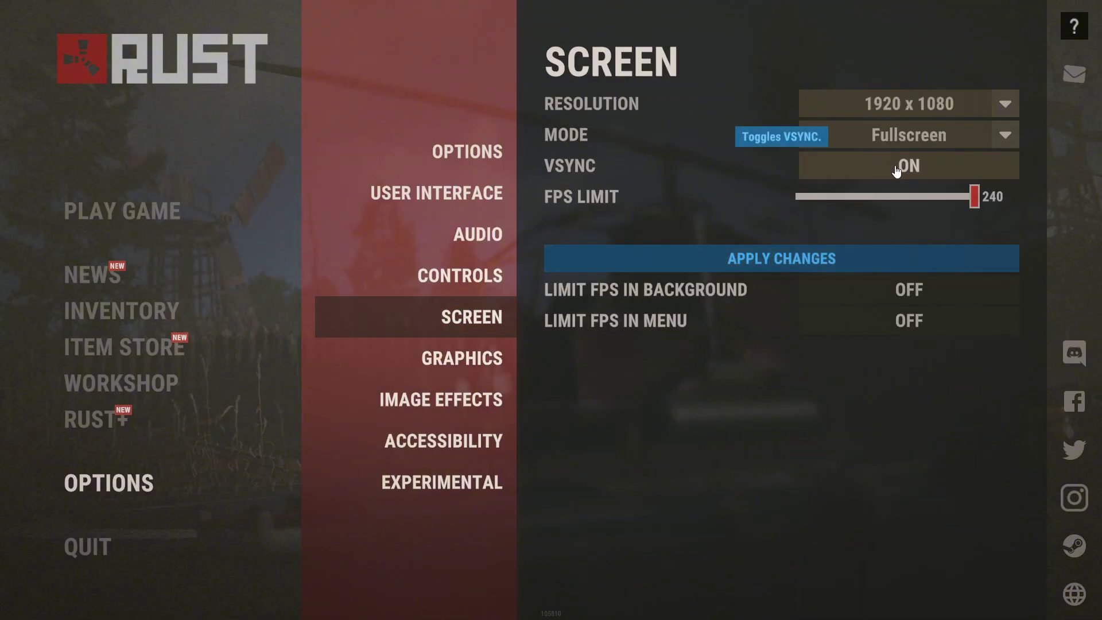
pyautogui.click(445, 411)
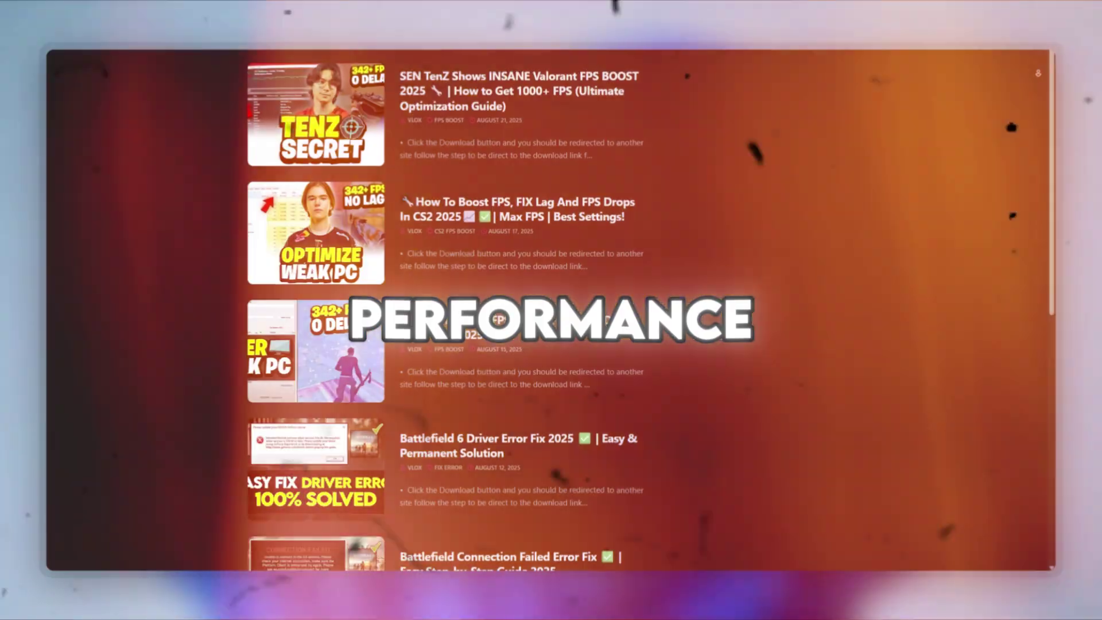
# Step: Scroll File Explorer to the 2-ISLC v1.0.3.4 folder
pyautogui.scroll(-1, 552, 310)
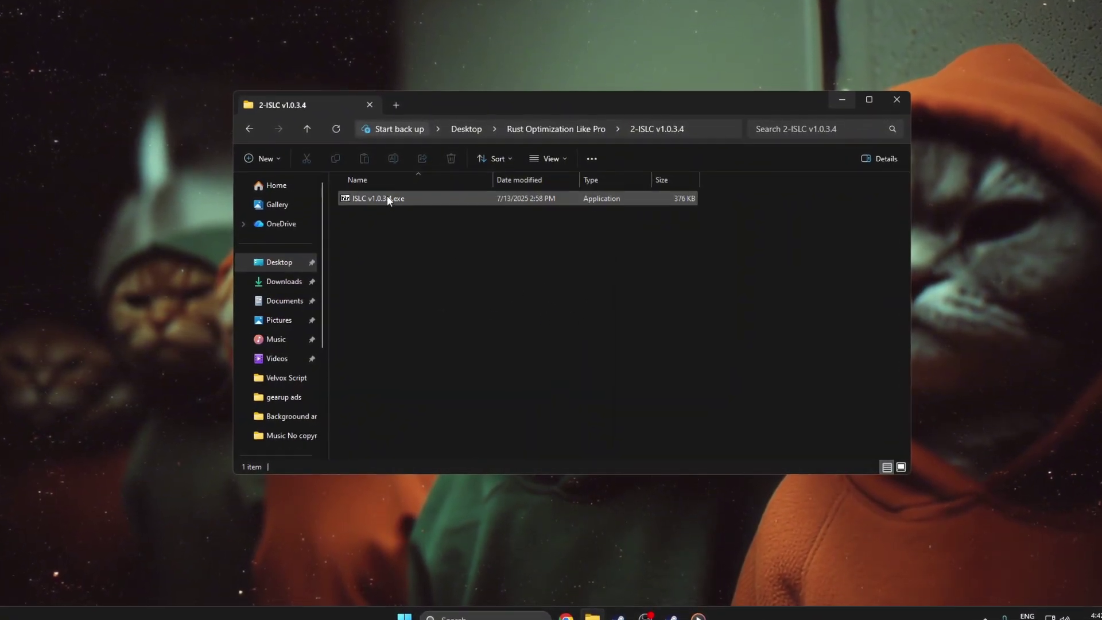
# Step: Run ISLC v1.0.3.4.exe as administrator and extract its files into the folder
pyautogui.rightClick(388, 200)
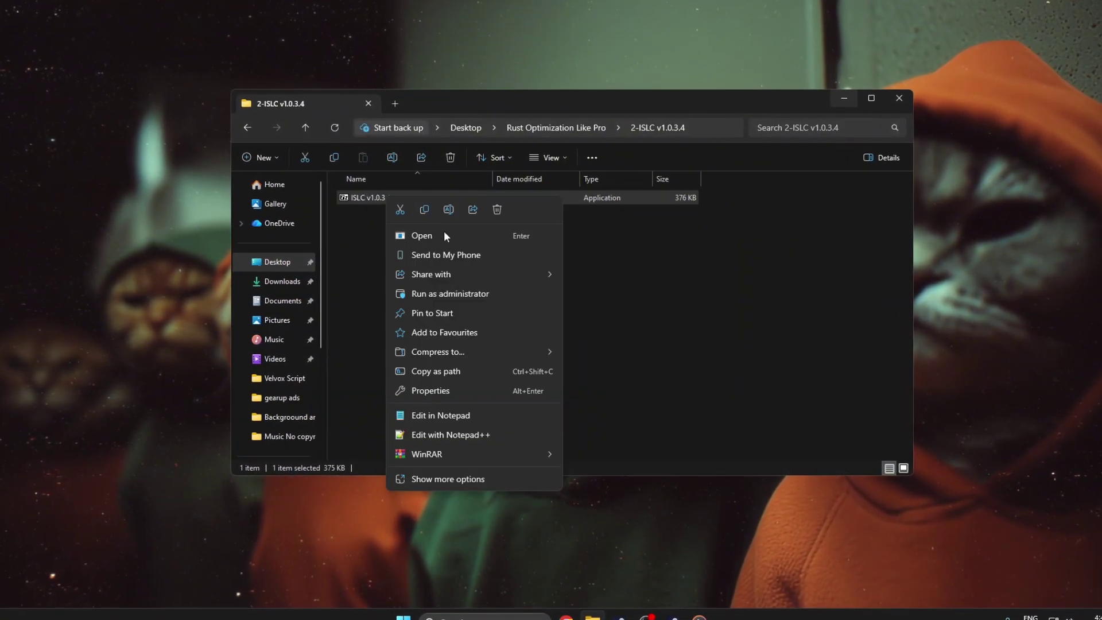
pyautogui.click(500, 287)
pyautogui.click(525, 421)
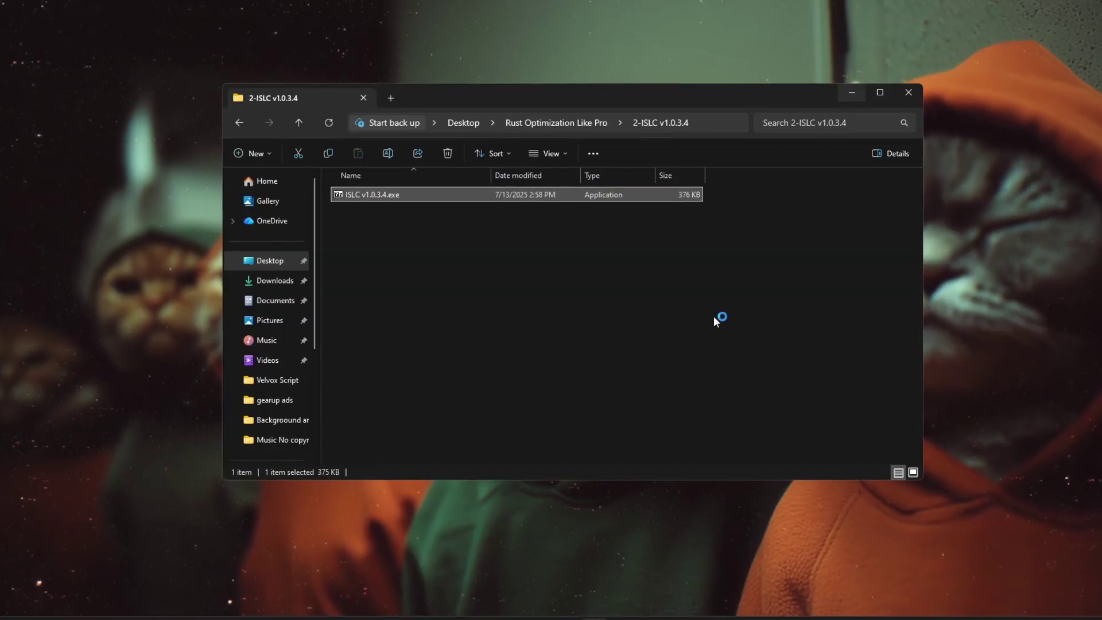
pyautogui.click(592, 326)
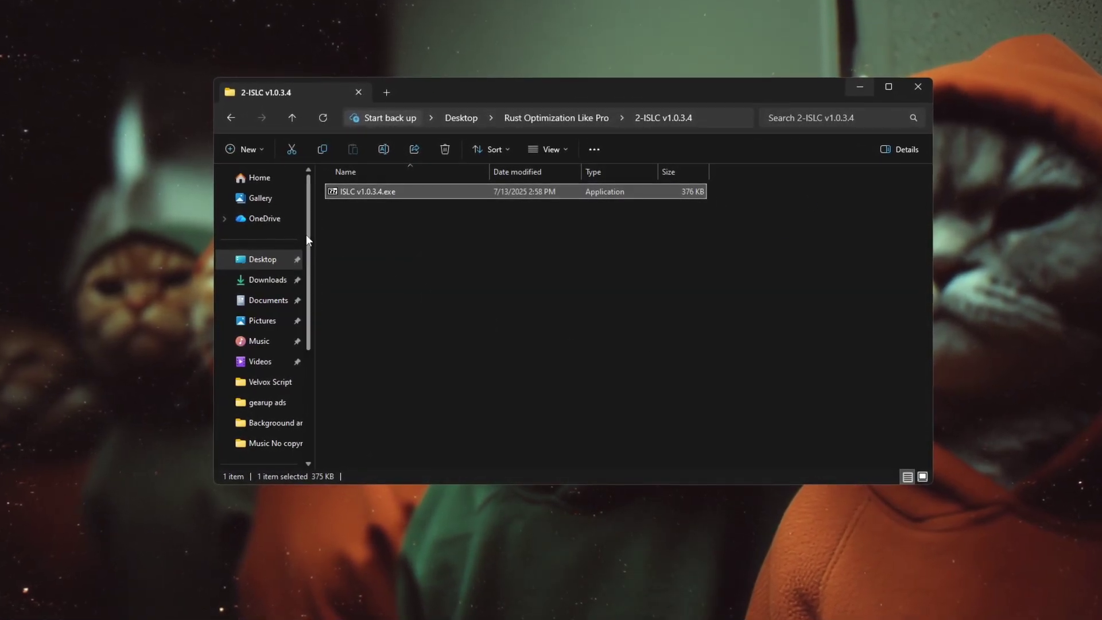
# Step: Launch Intelligent standby list cleaner ISLC.exe as administrator from the extracted folder
pyautogui.doubleClick(393, 189)
pyautogui.click(350, 187)
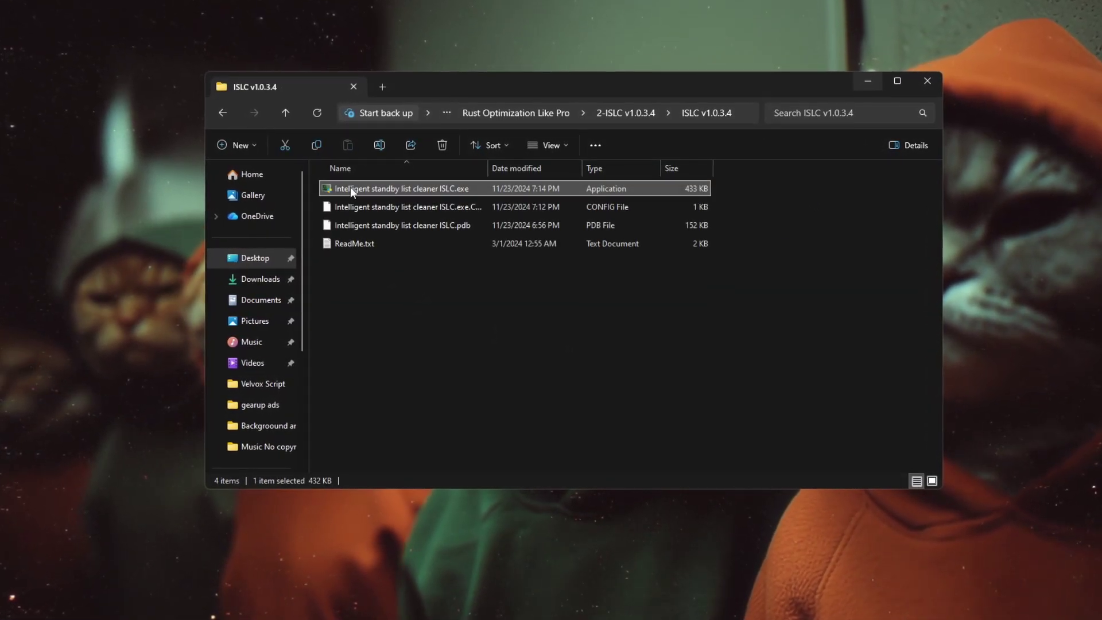
pyautogui.rightClick(350, 188)
pyautogui.click(434, 235)
pyautogui.click(489, 435)
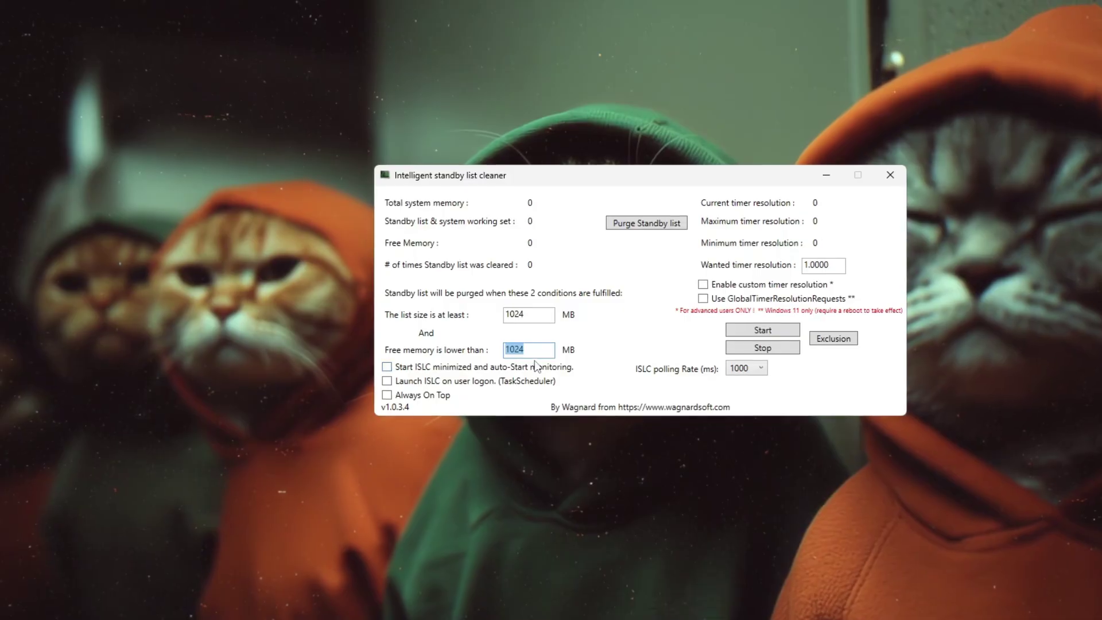
# Step: Tick 'Start ISLC minimized and auto-Start monitoring' and start monitoring with 1024 MB thresholds
pyautogui.click(528, 349)
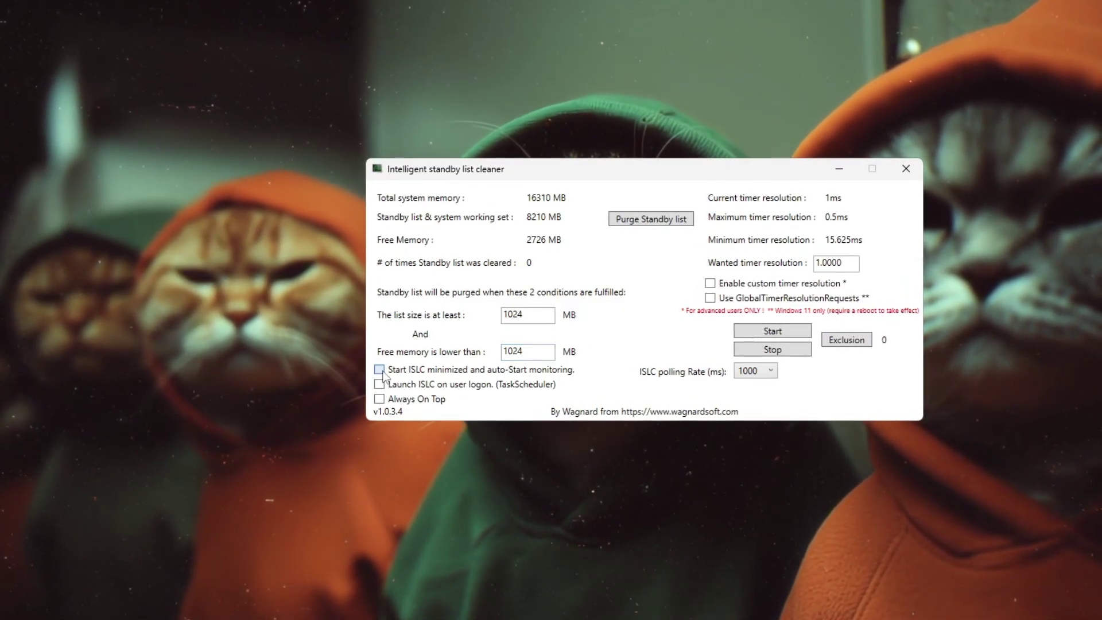
pyautogui.click(440, 370)
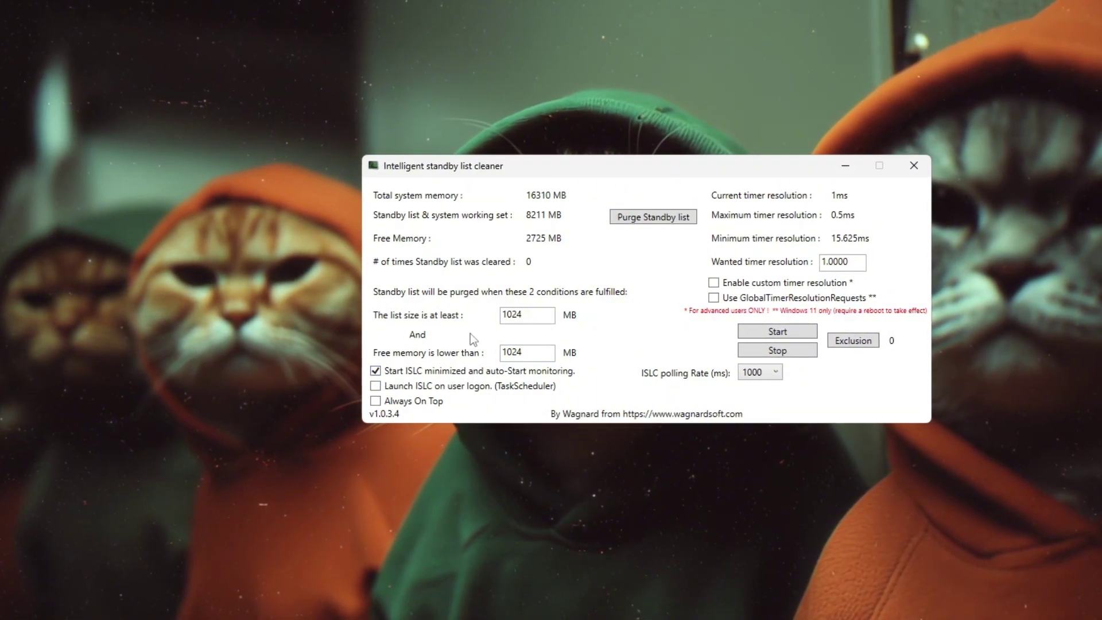
pyautogui.click(794, 331)
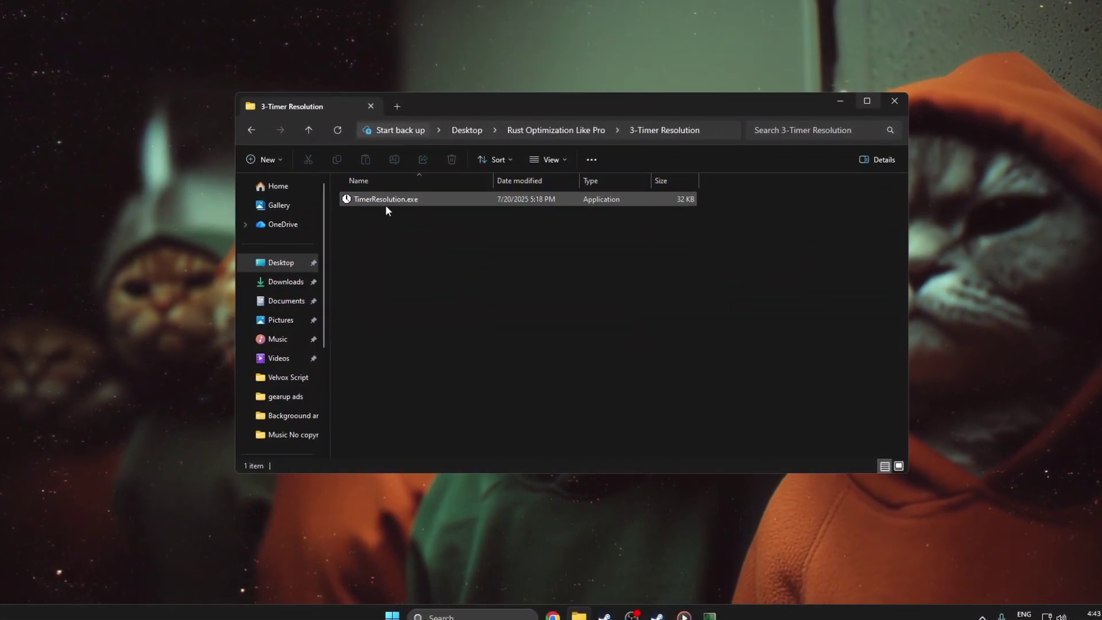
# Step: Run TimerResolution.exe as administrator and approve the permission prompt
pyautogui.rightClick(384, 205)
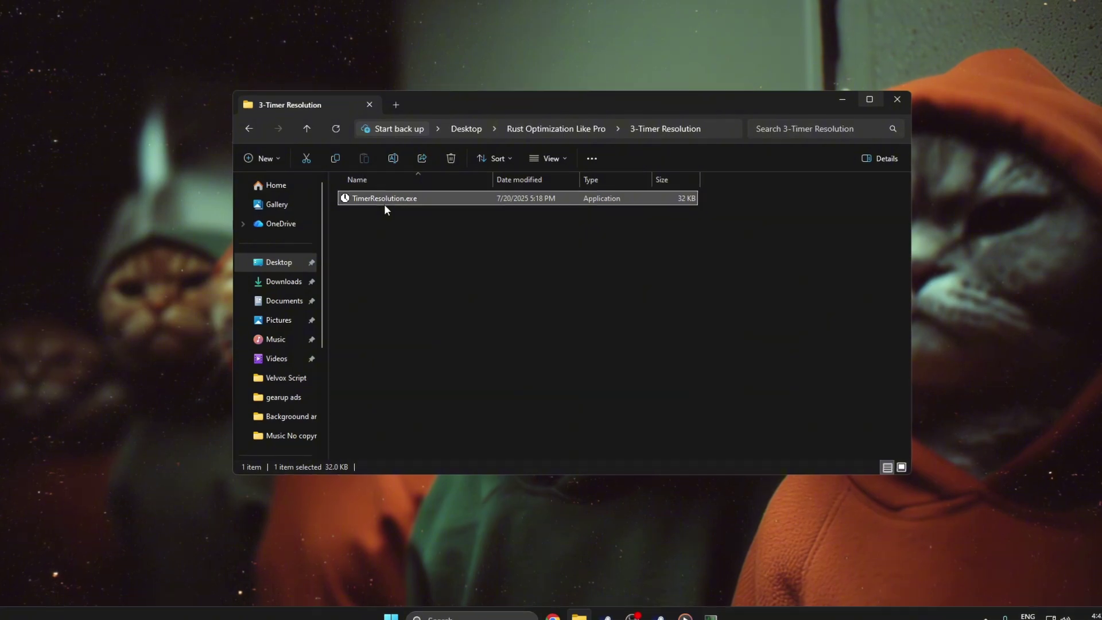
pyautogui.click(508, 316)
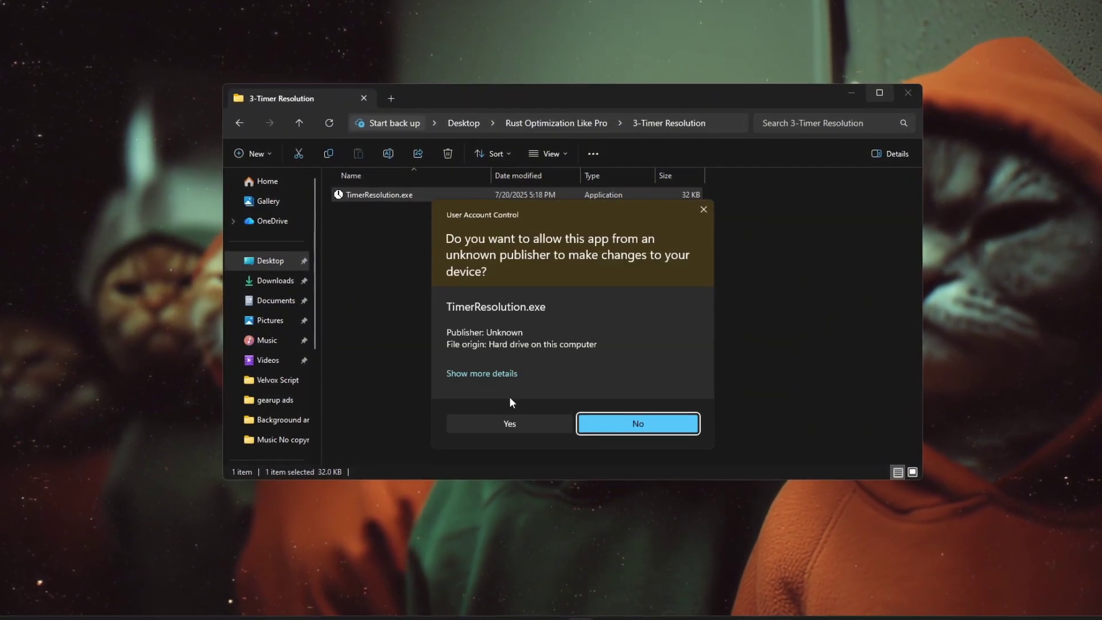
pyautogui.click(514, 426)
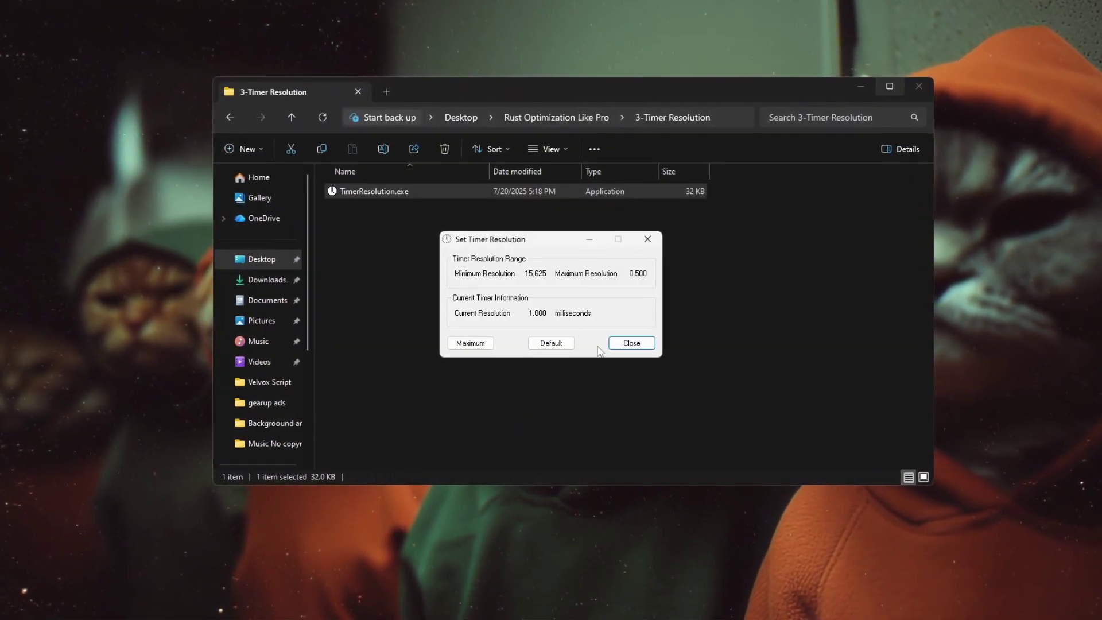